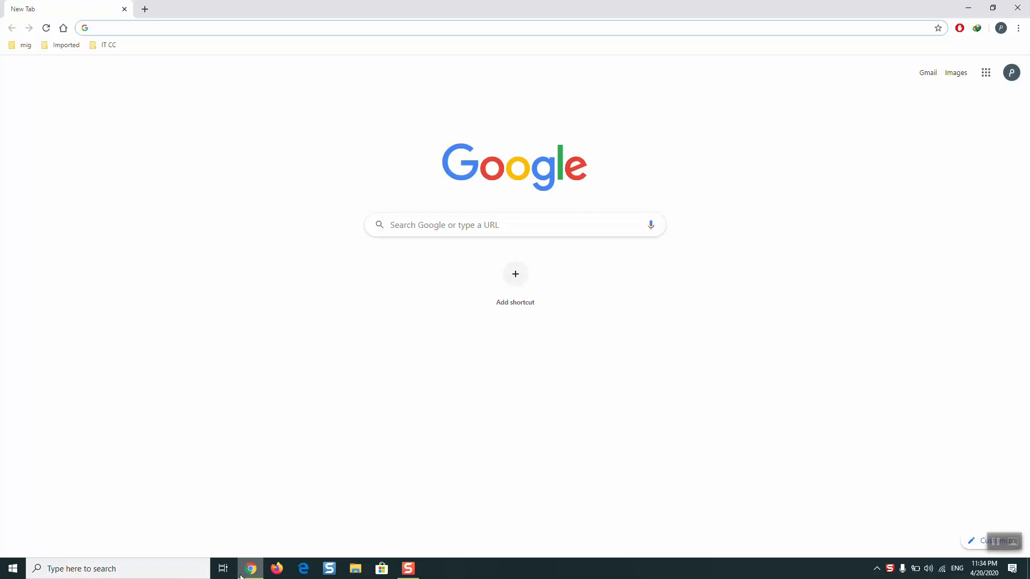
- Search 'downlaod windows 10', open Microsoft's Download Windows 10 page, and translate it from Czech to English
type("downlaod windows 10")
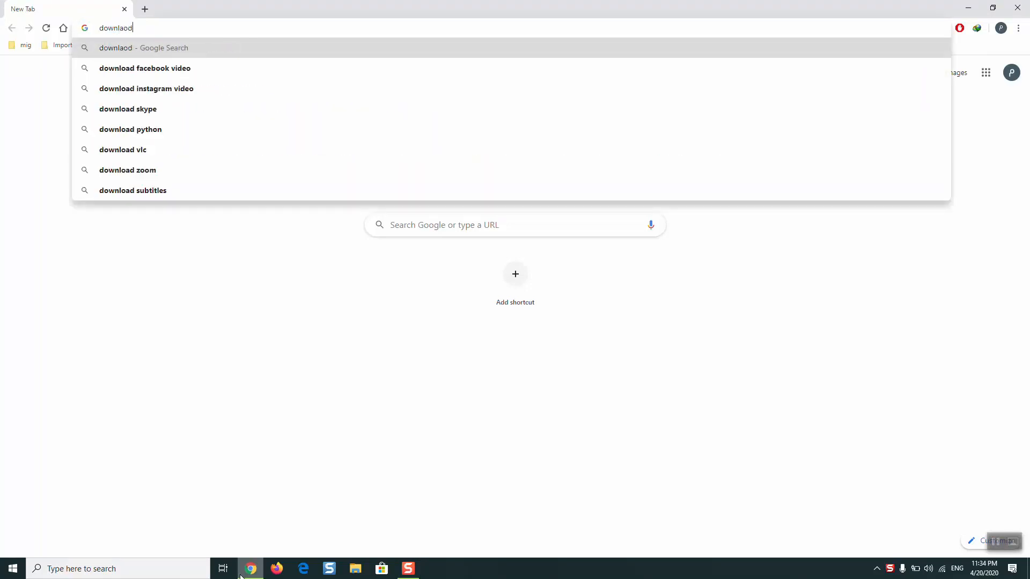
key("Return")
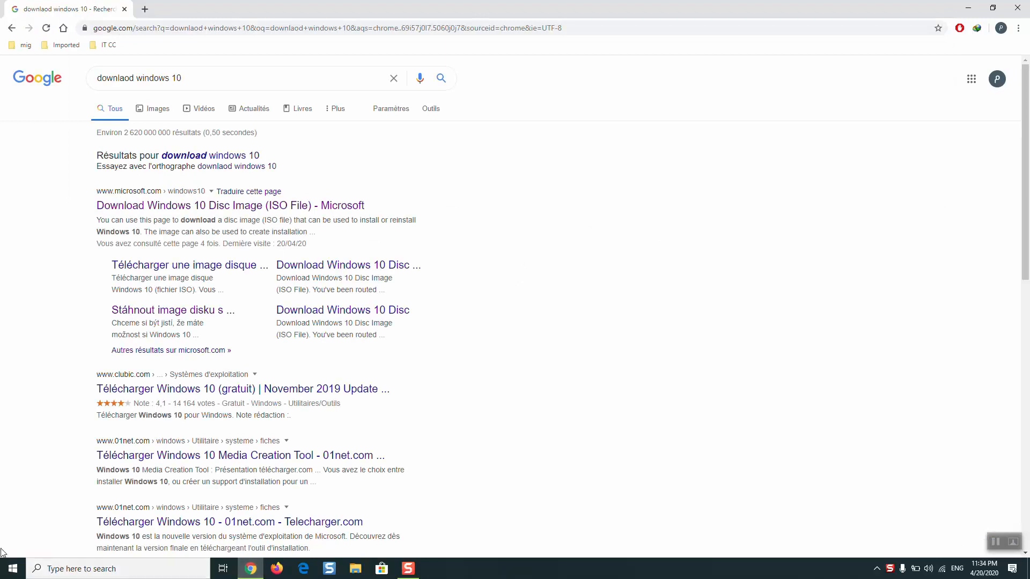
left_click(164, 211)
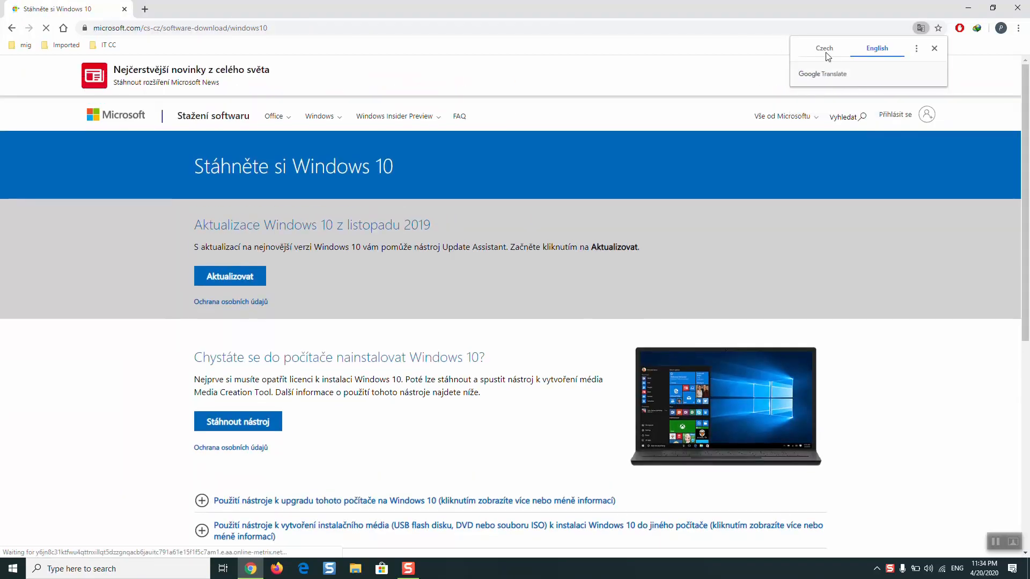
left_click(864, 57)
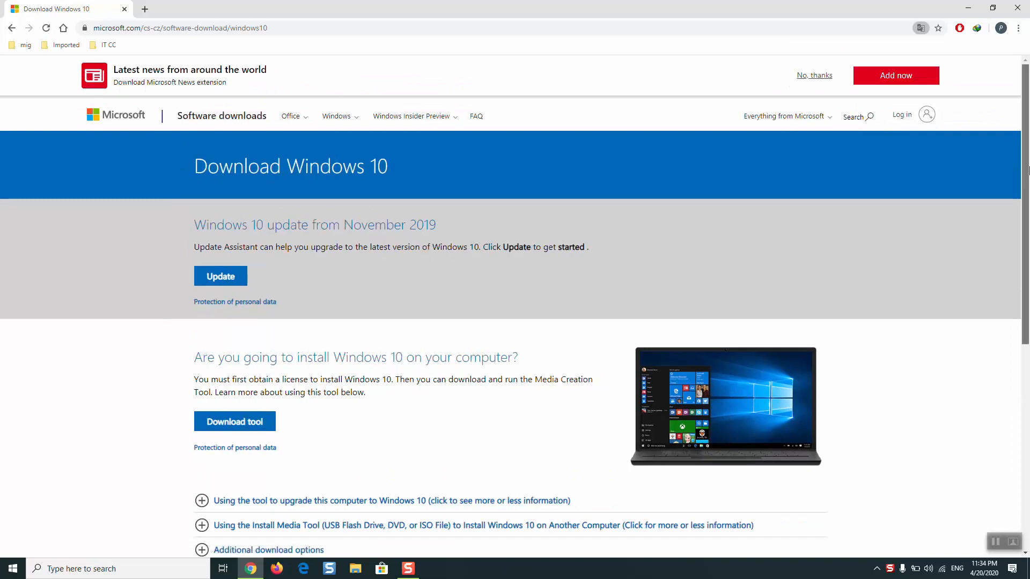
scroll(417, 225, "down", 5)
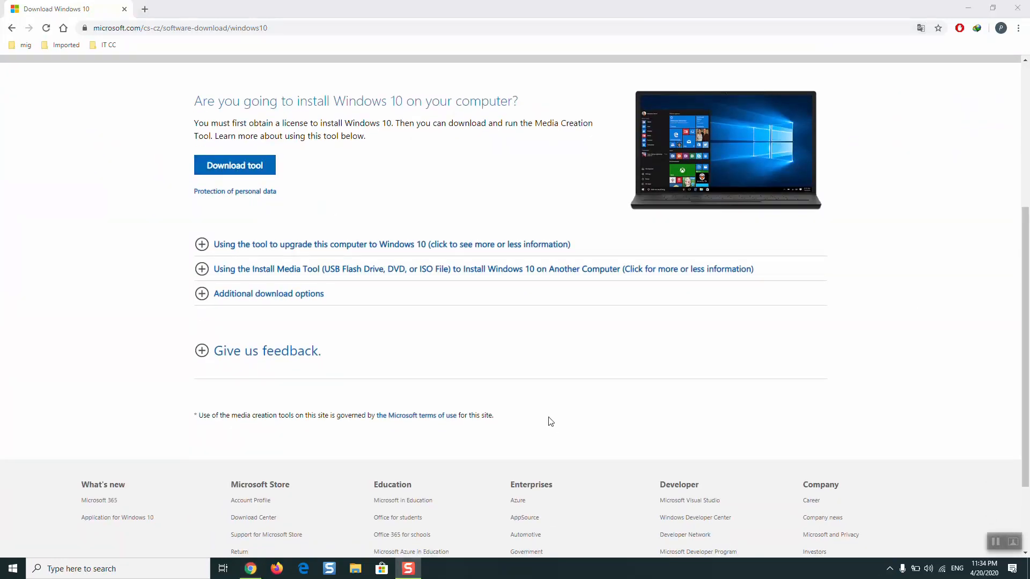
- Open File Explorer at Downloads > Programs in a maximized window
key("super+e")
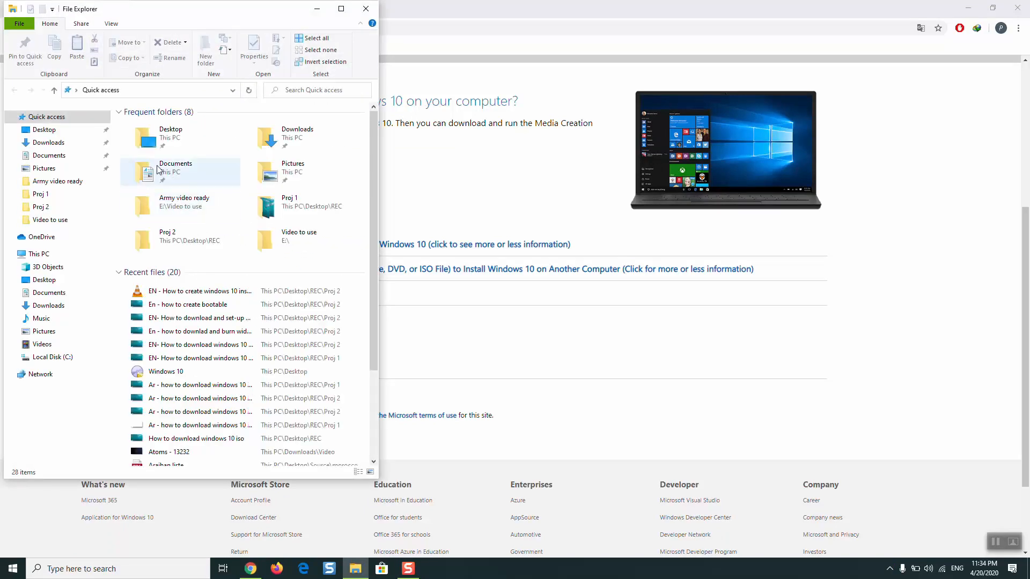
left_click(75, 143)
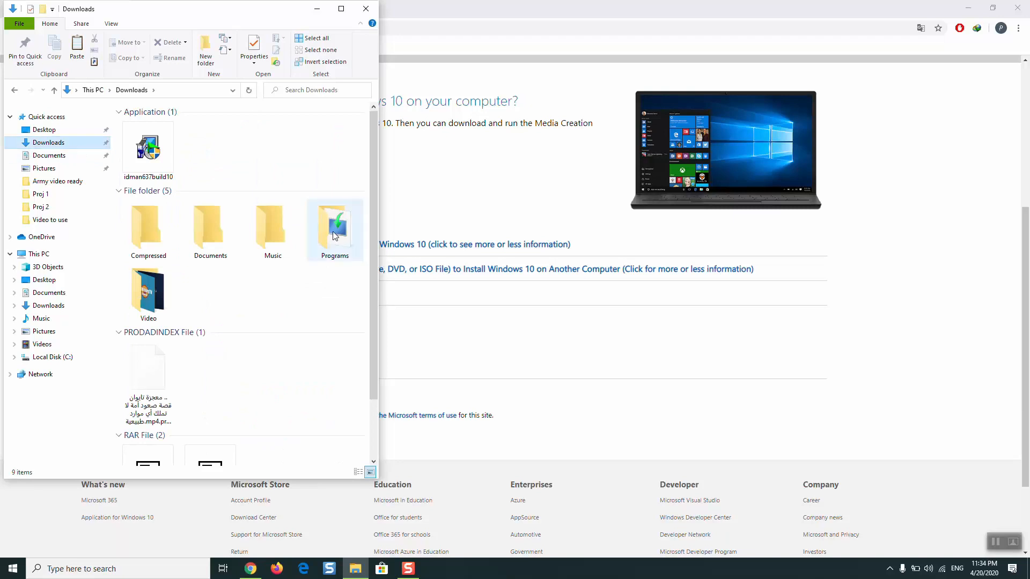
double_click(335, 230)
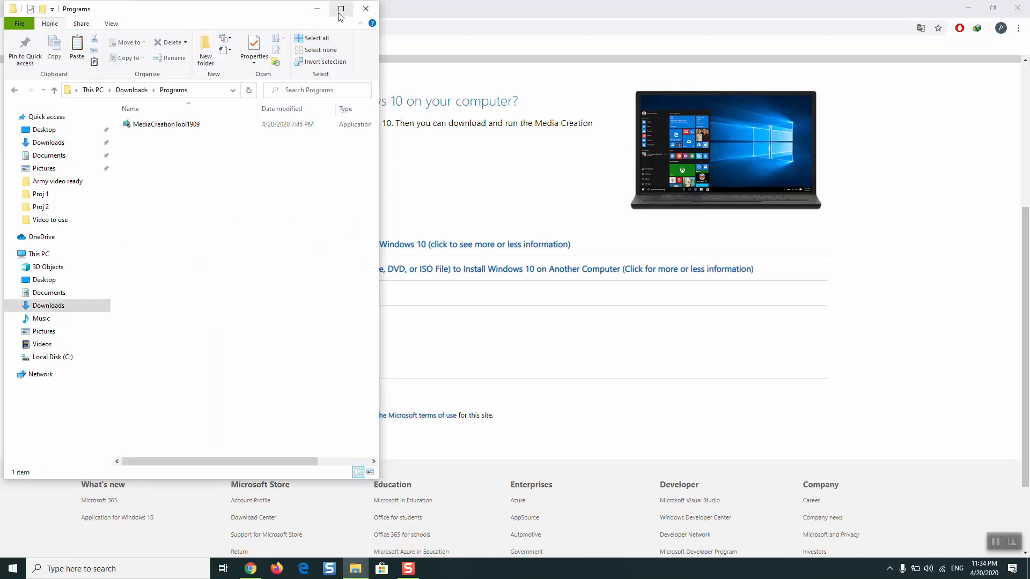
double_click(340, 8)
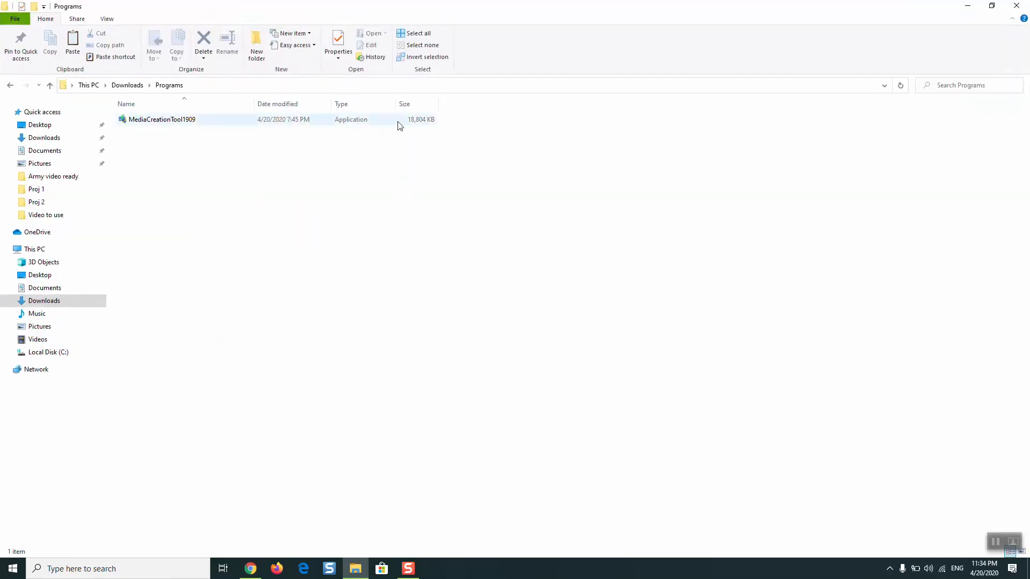
- Run MediaCreationTool1909 as administrator
right_click(219, 128)
left_click(191, 121)
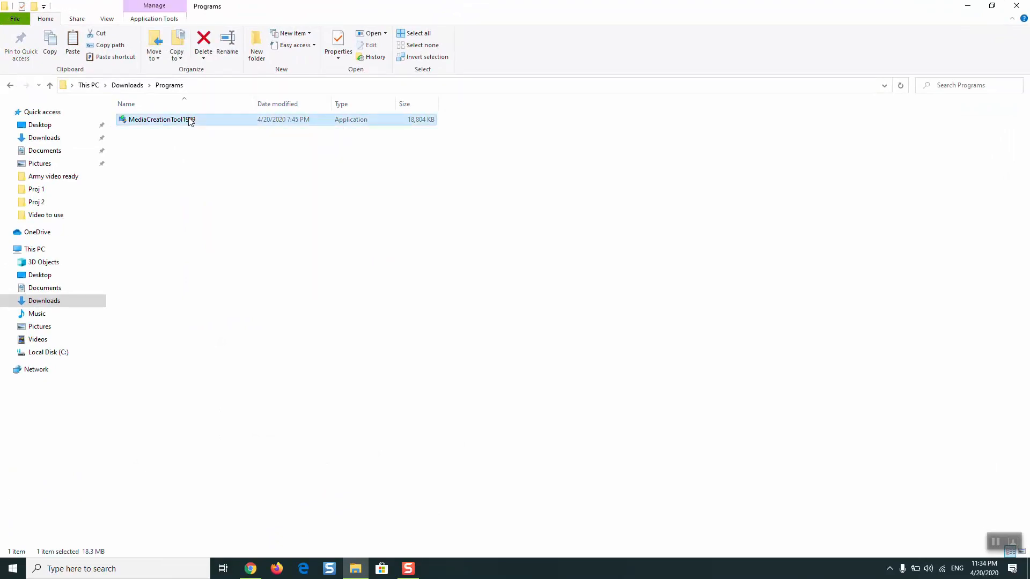
right_click(190, 121)
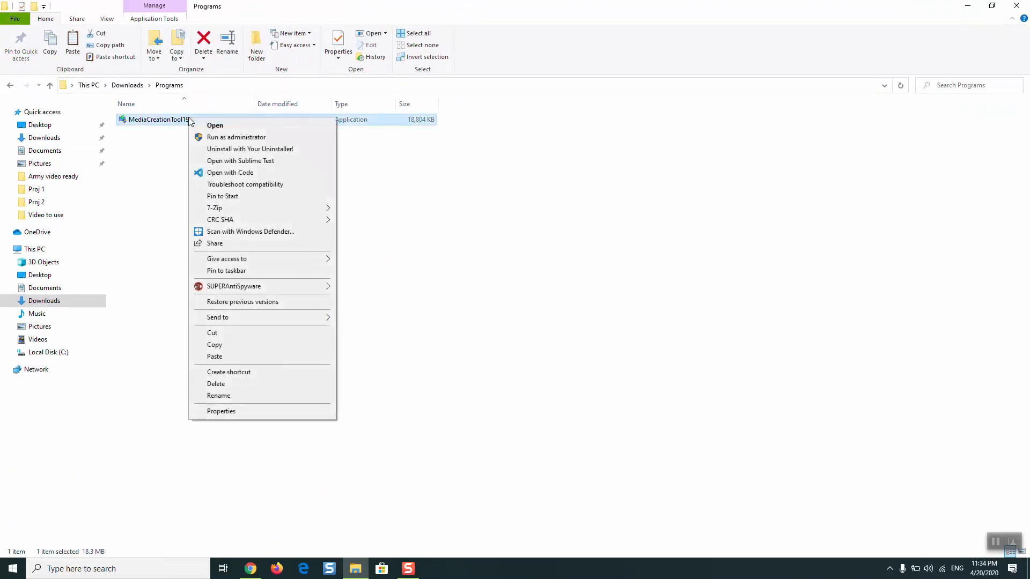
left_click(211, 138)
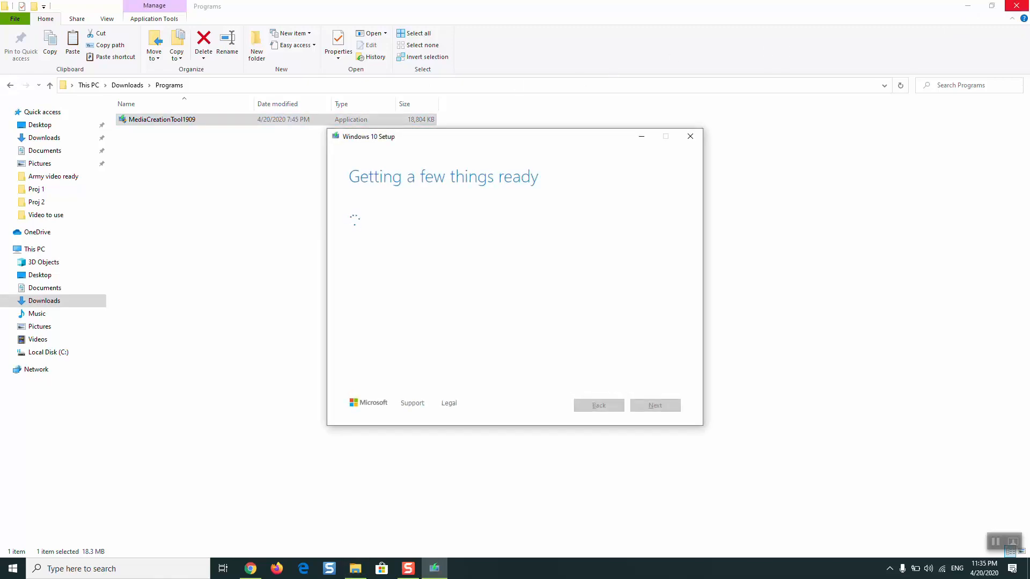
- Close File Explorer and Chrome, then scroll through and accept the Windows 10 license terms
left_click(1016, 6)
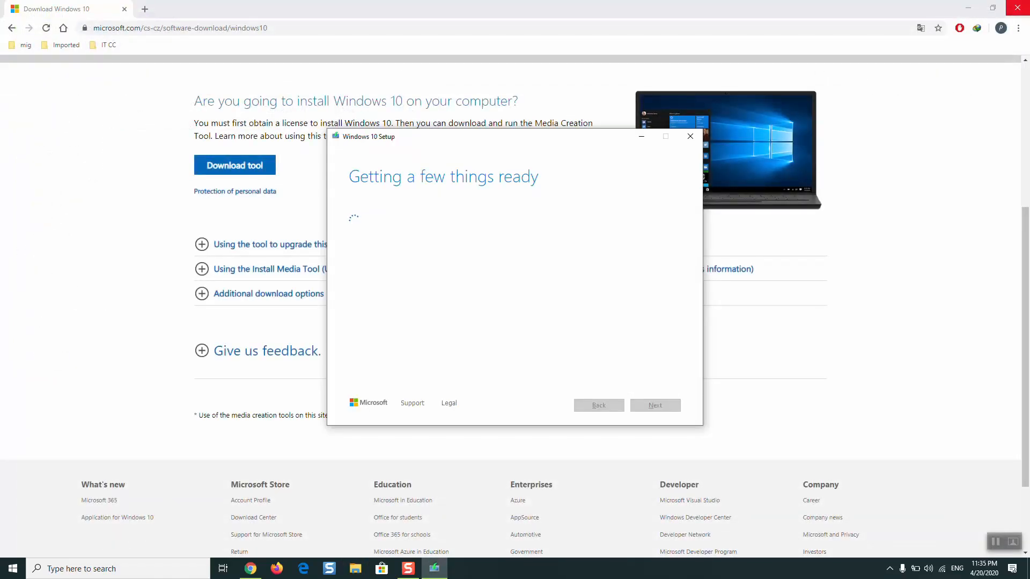
left_click(1016, 7)
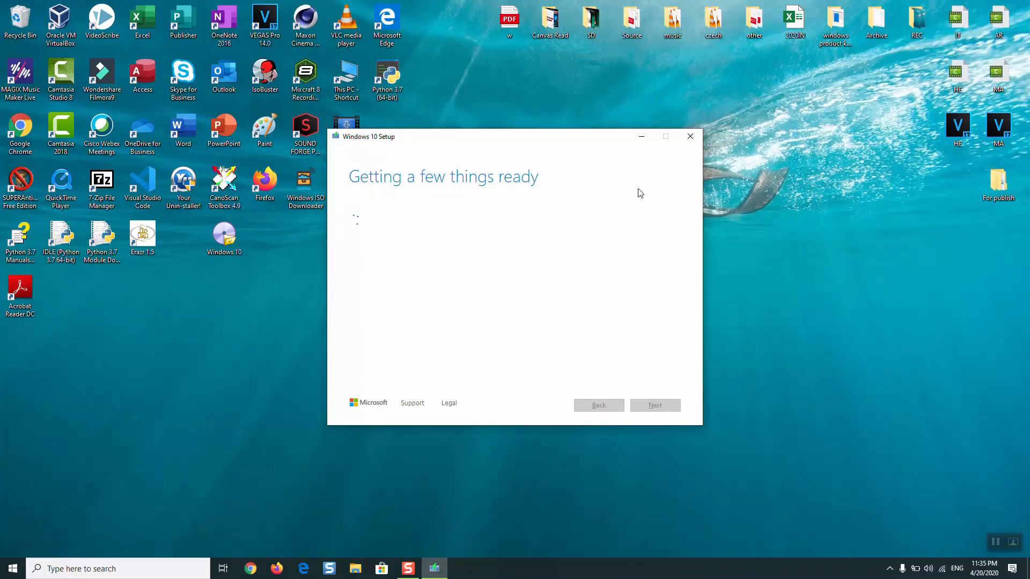
left_click(998, 539)
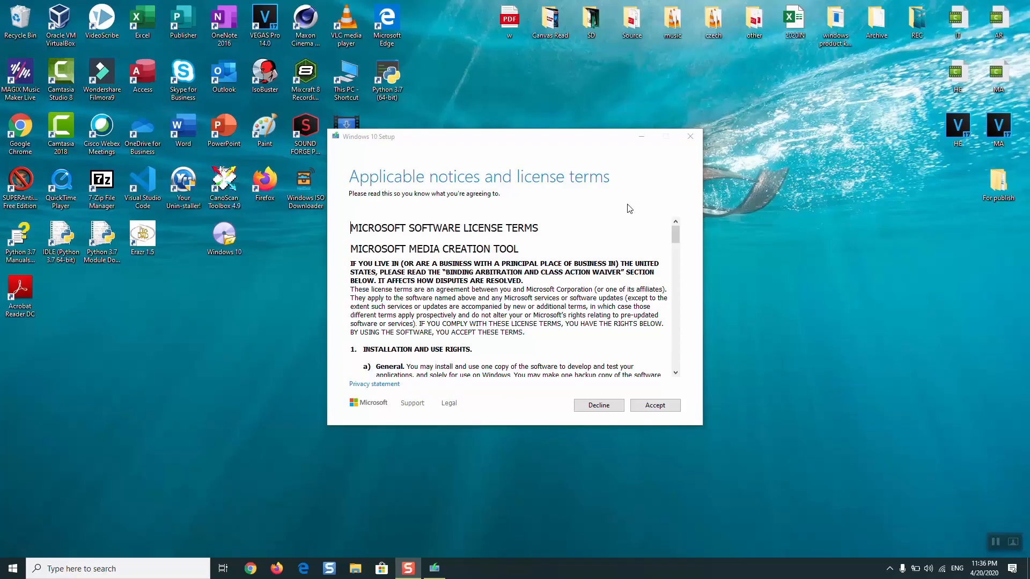
scroll(678, 271, "down", 15)
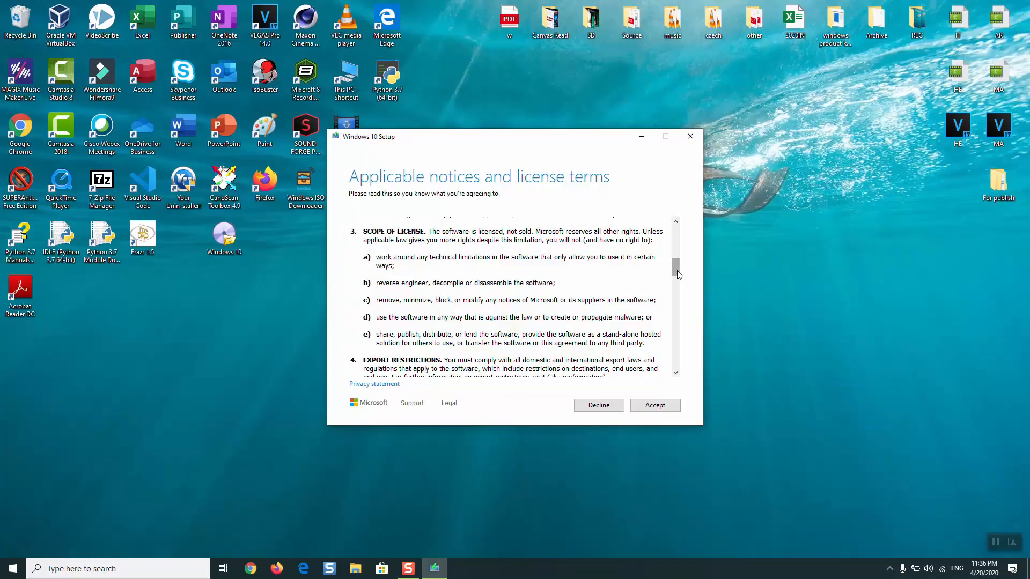
scroll(690, 351, "down", 3)
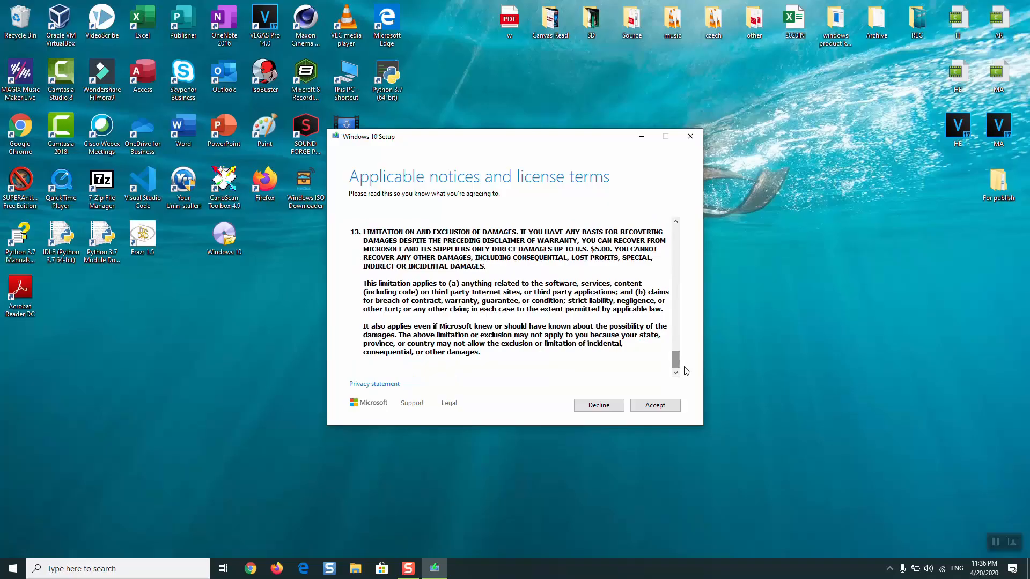
left_click(647, 404)
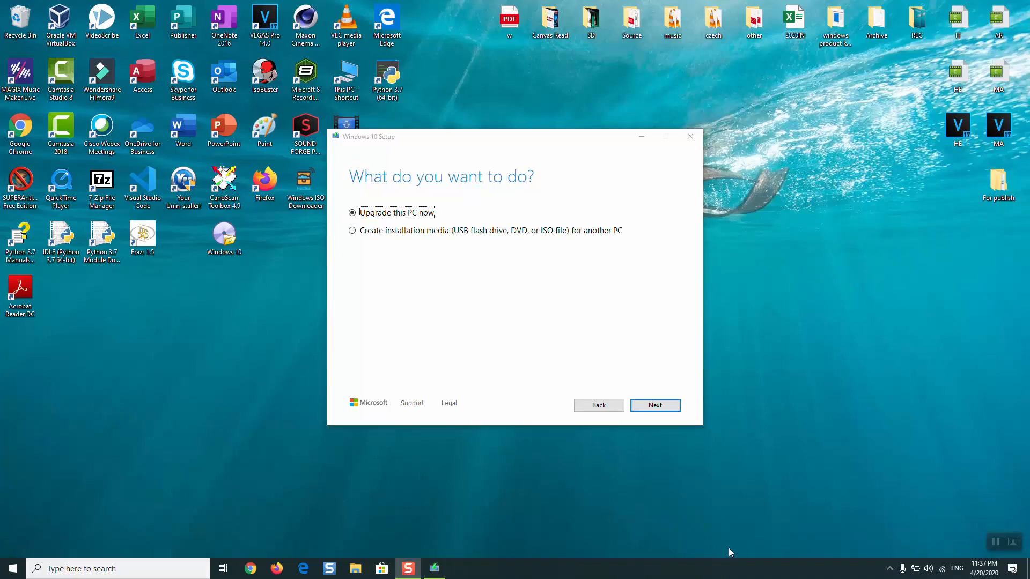
- Choose 'Create installation media for another PC' and continue to the language and edition page
left_click(382, 237)
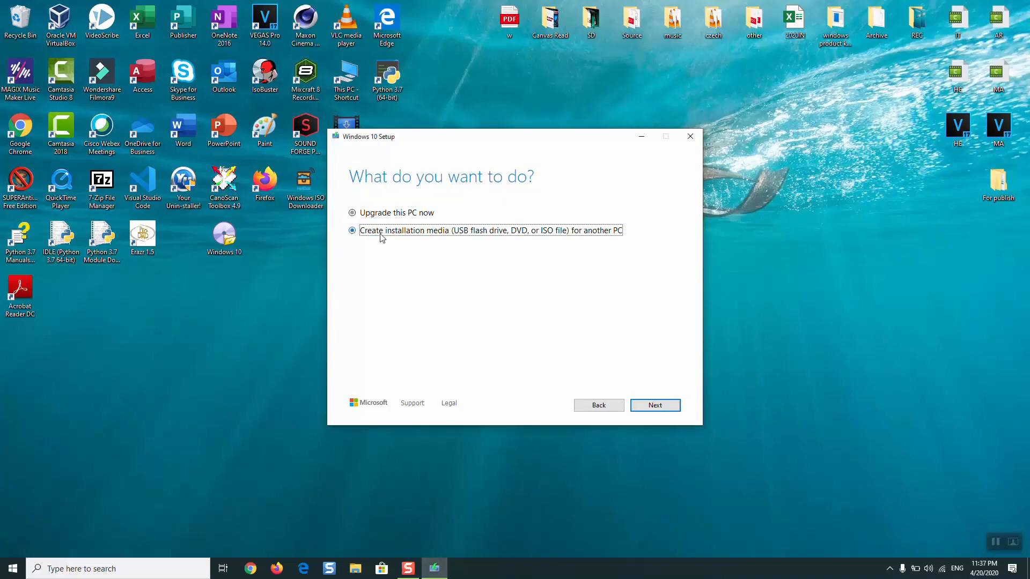
left_click(655, 406)
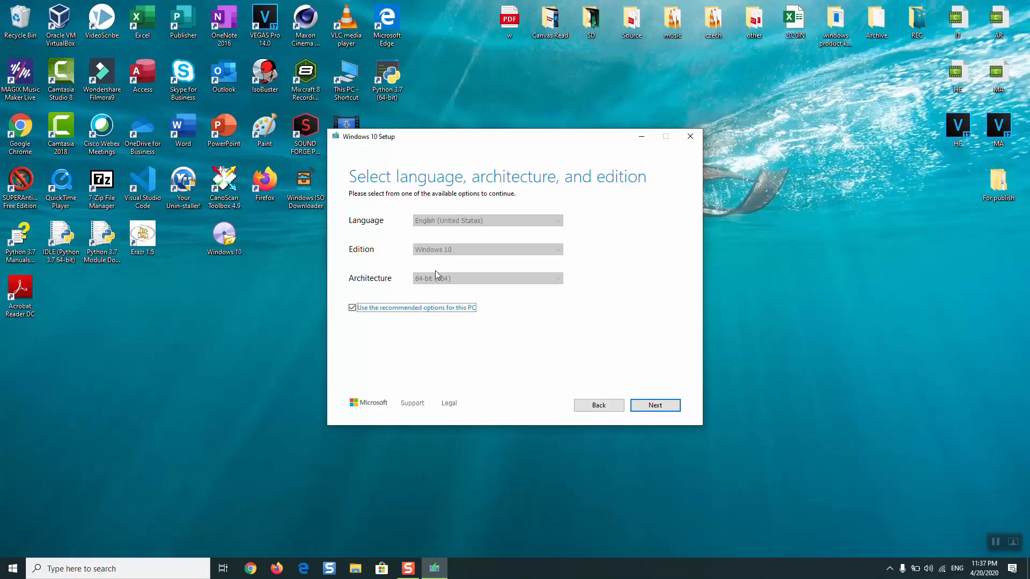
- Turn off recommended options and set français (France), Windows 10, 32-bit (x86), then continue
left_click(370, 311)
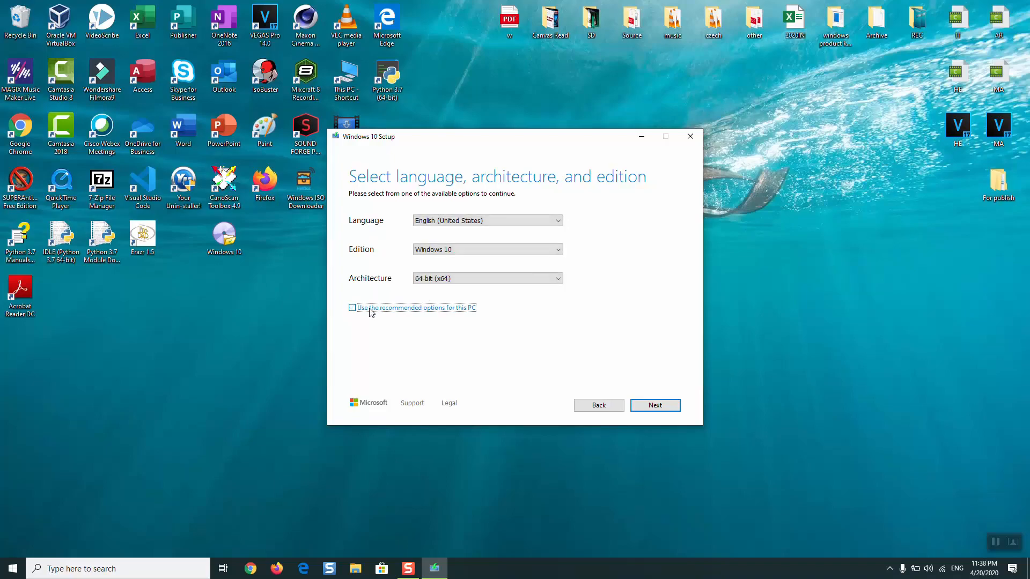
left_click(481, 224)
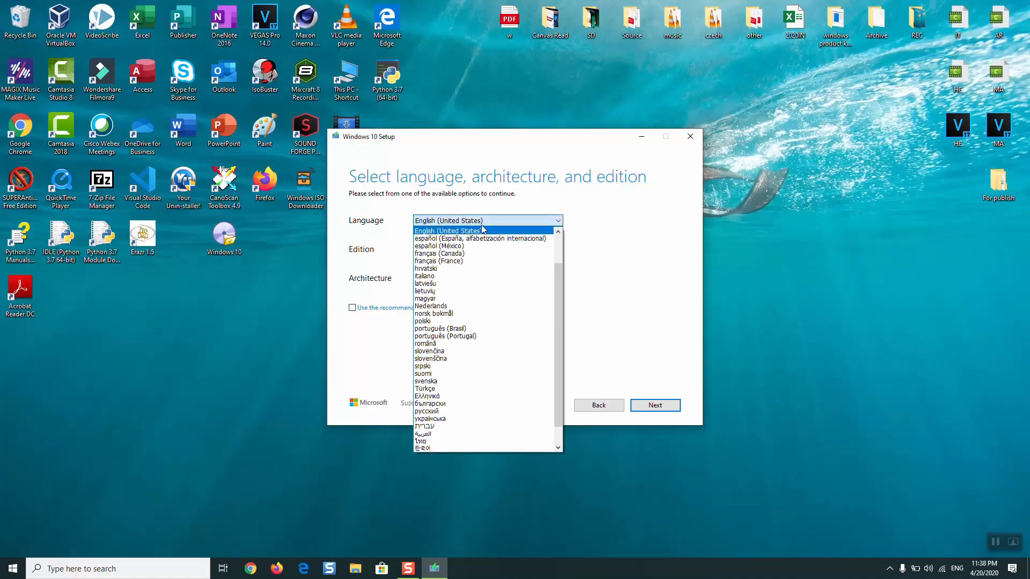
left_click(486, 261)
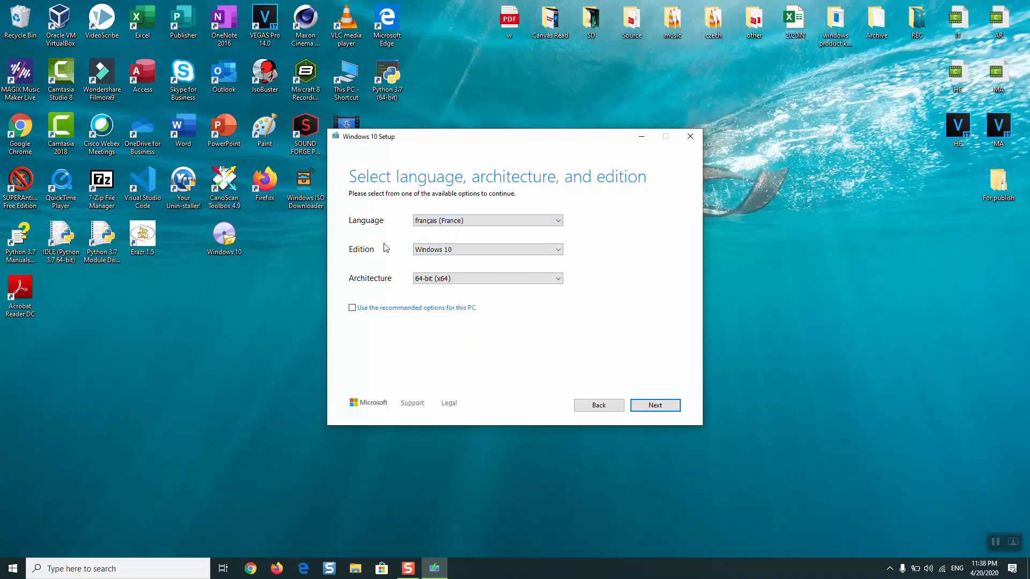
left_click(422, 251)
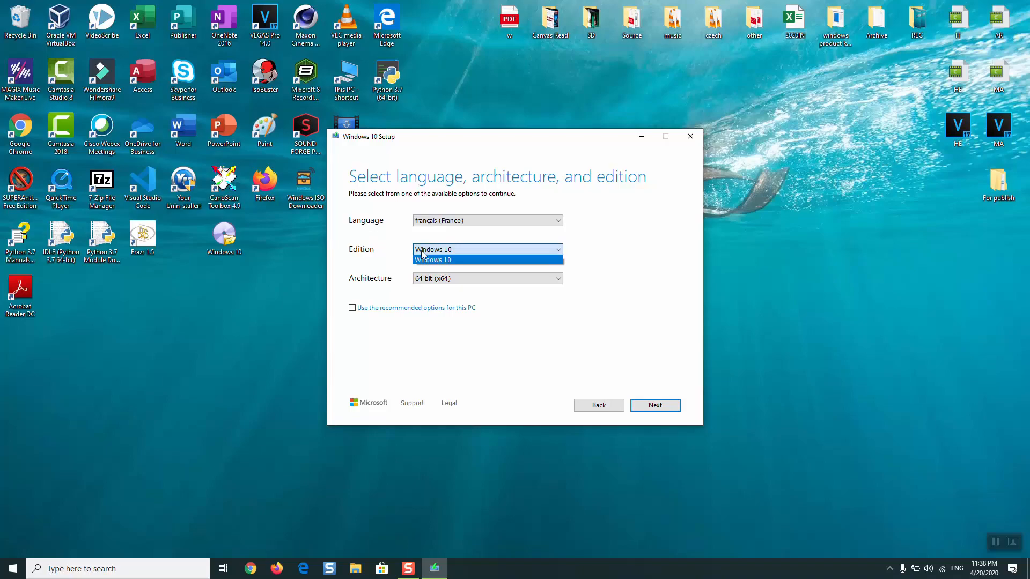
left_click(447, 331)
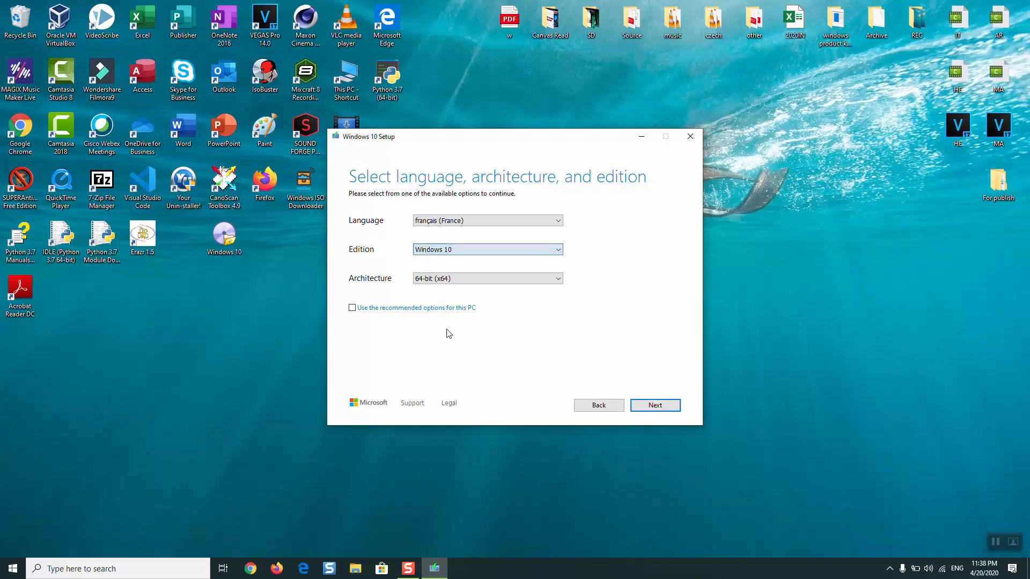
left_click(451, 284)
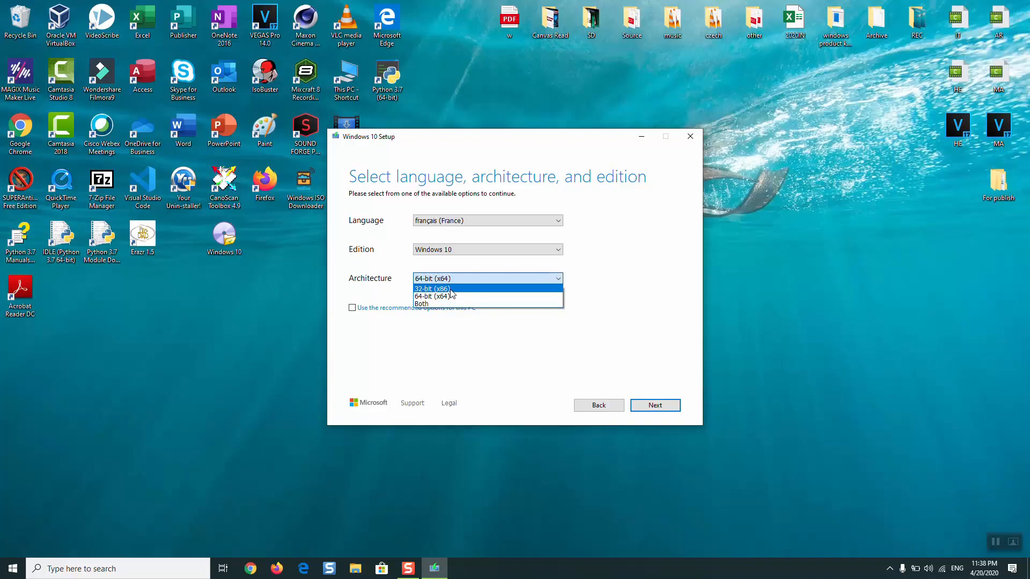
left_click(440, 289)
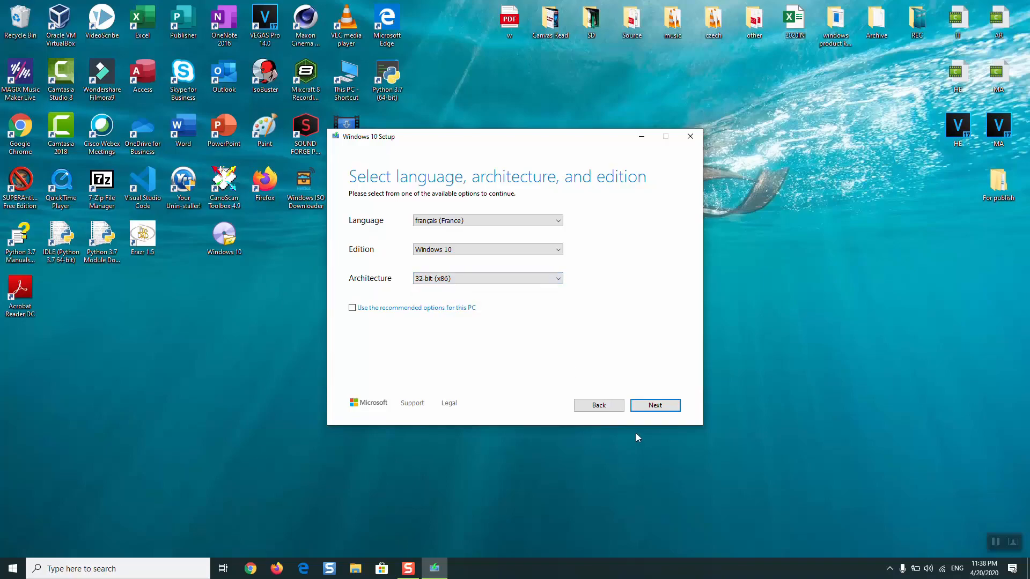
left_click(656, 406)
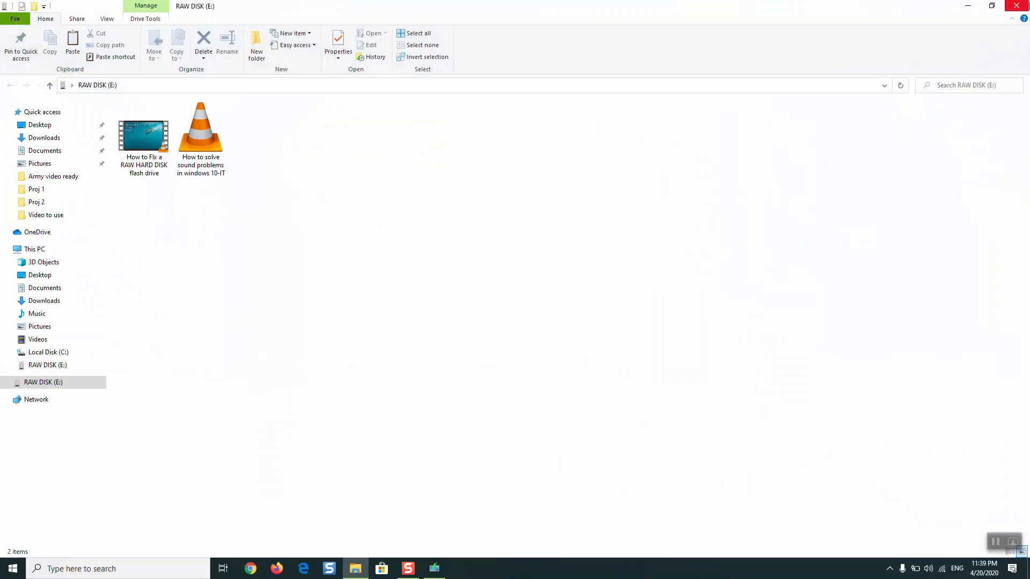
- Close Explorer, choose USB flash drive, select E: (RAW DISK) after refreshing, and start creation
left_click(1016, 6)
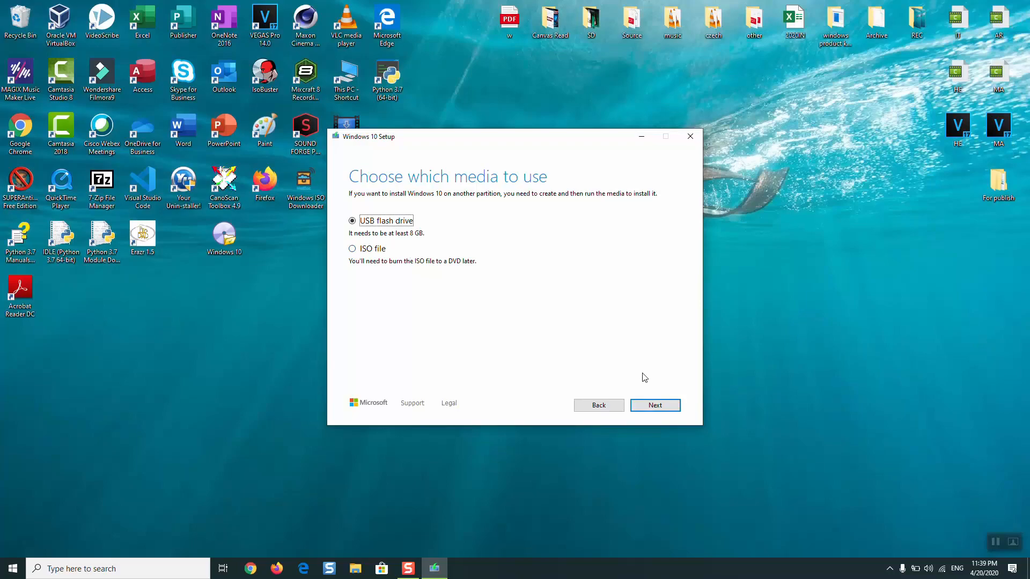
left_click(656, 408)
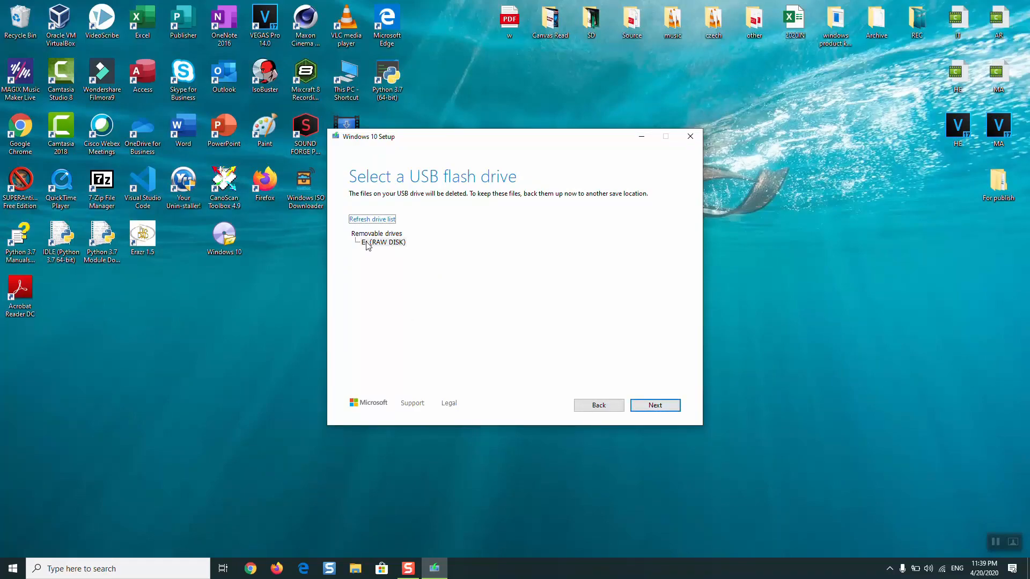
left_click(375, 242)
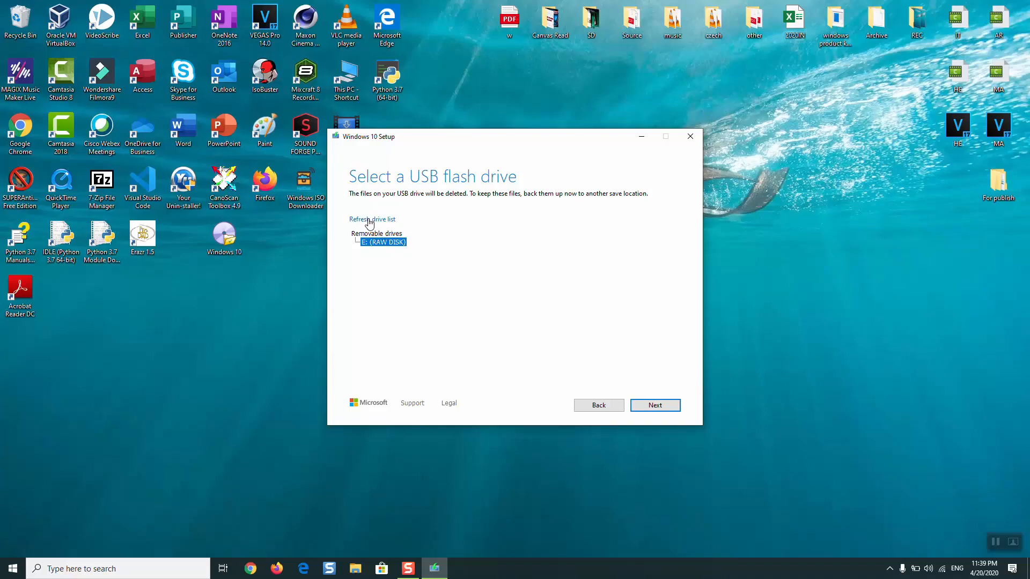
left_click(369, 220)
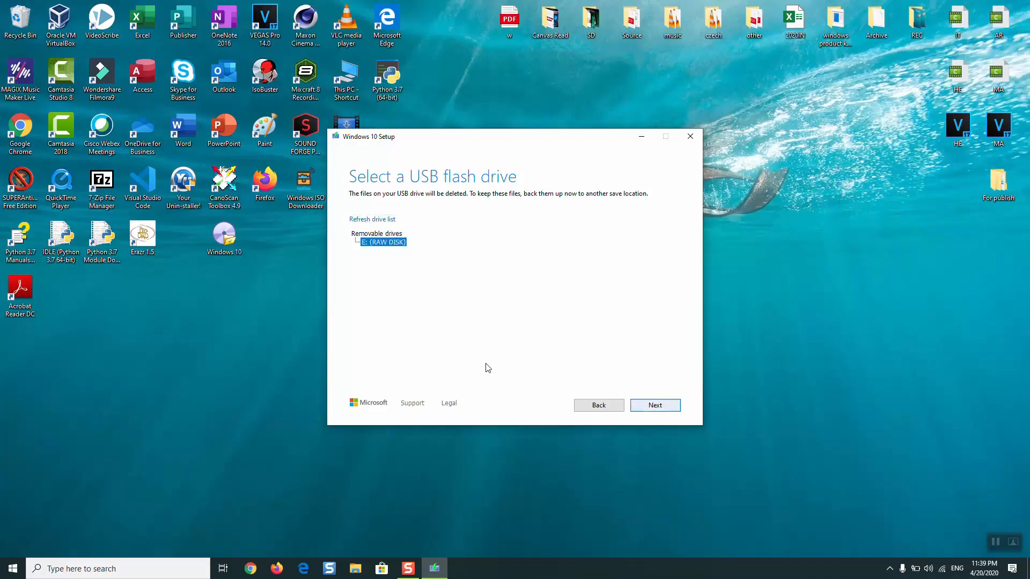
left_click(676, 407)
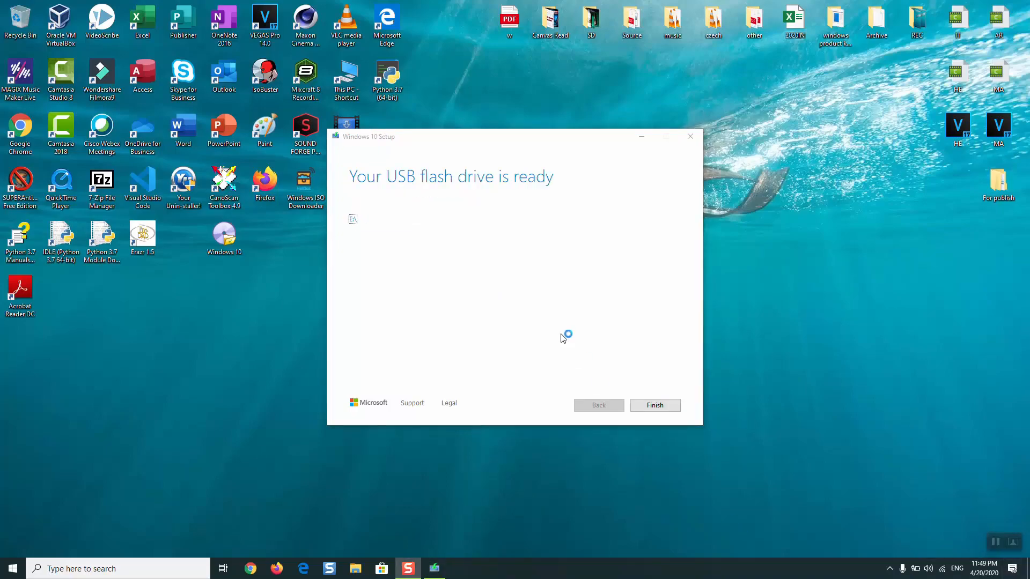
- Finish setup, then open ESD-USB (E:) from This PC in File Explorer
left_click(649, 406)
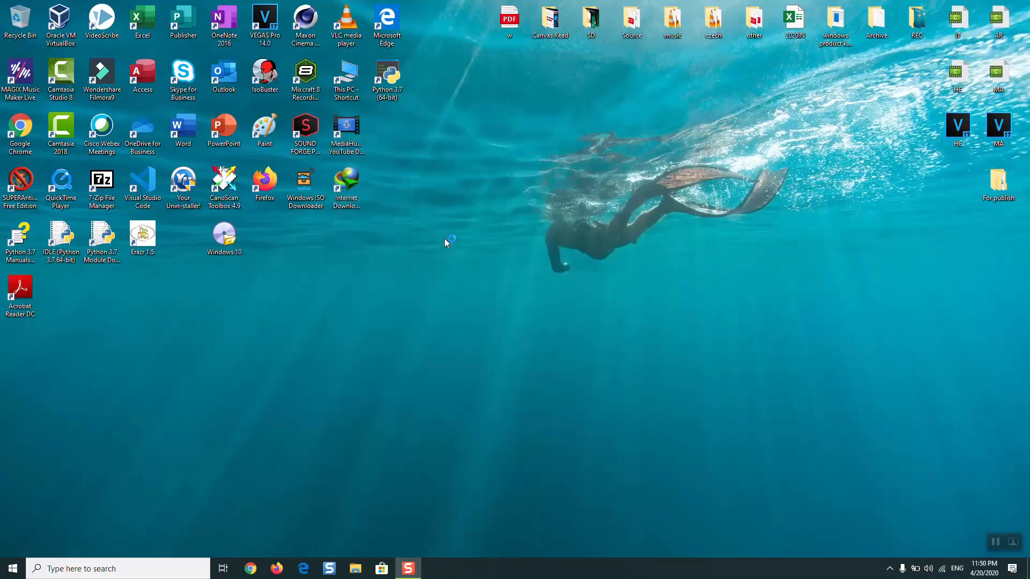
key("super+e")
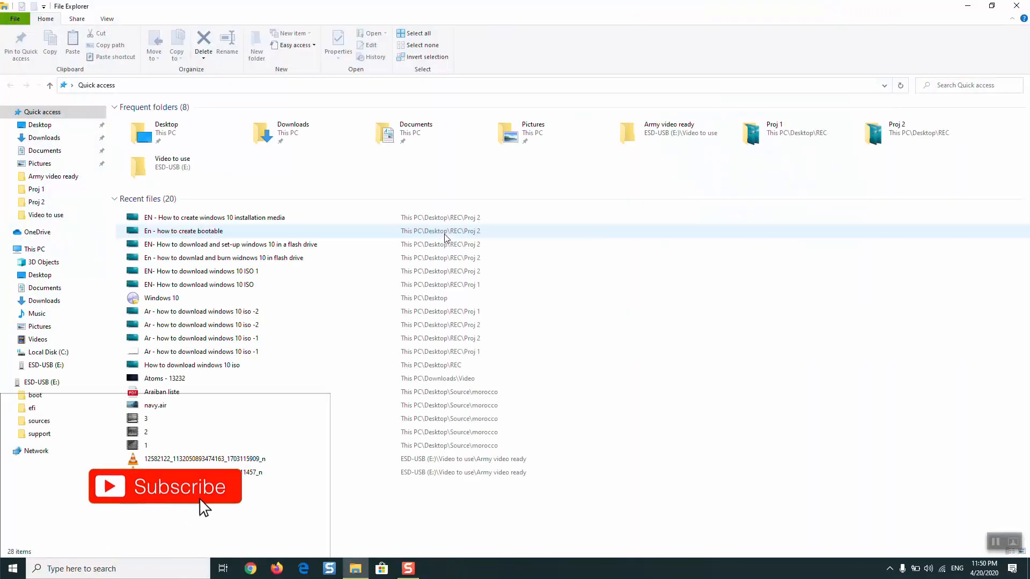
left_click(38, 250)
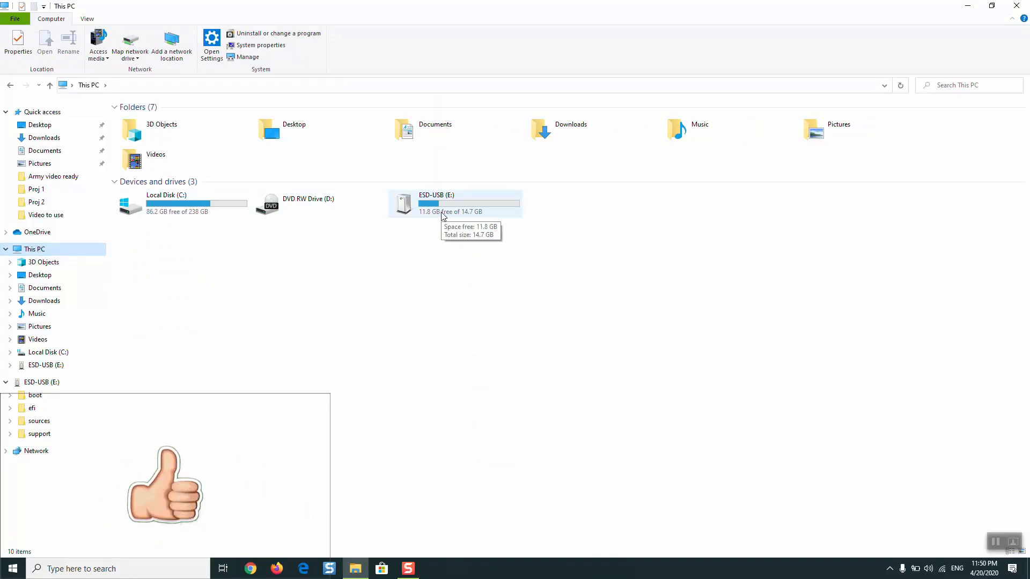
double_click(443, 215)
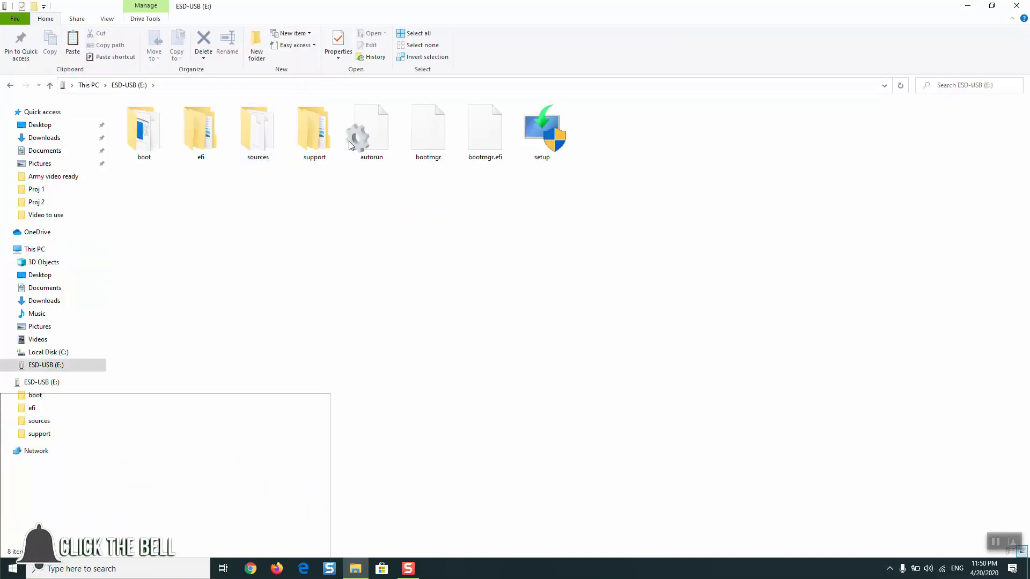